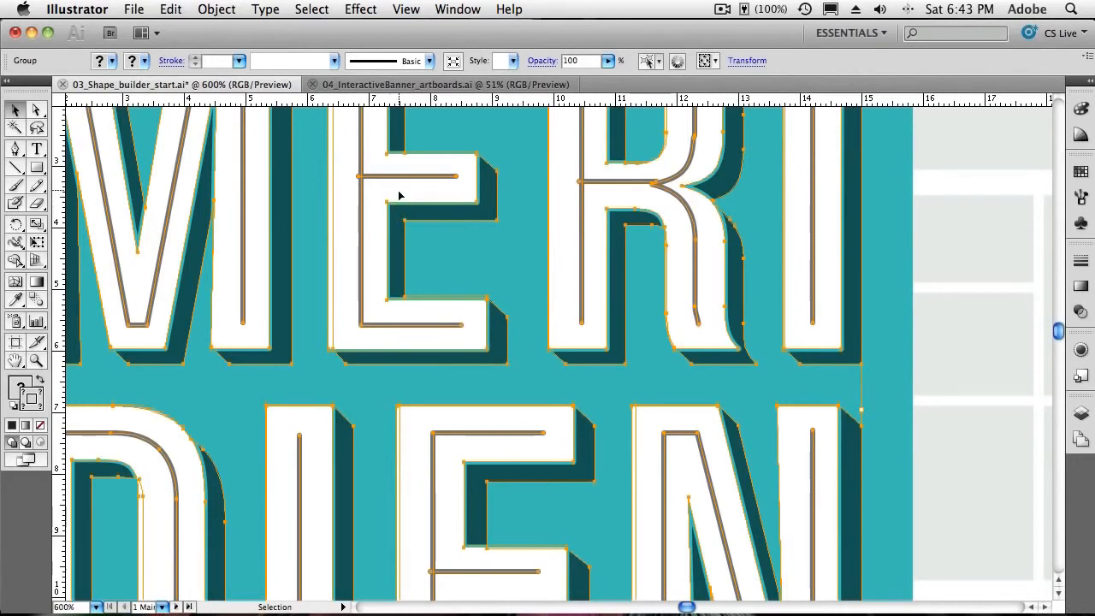
Turn on Pixel Preview and align the selected MERIDIEN lettering group to the pixel grid
left_click(408, 9)
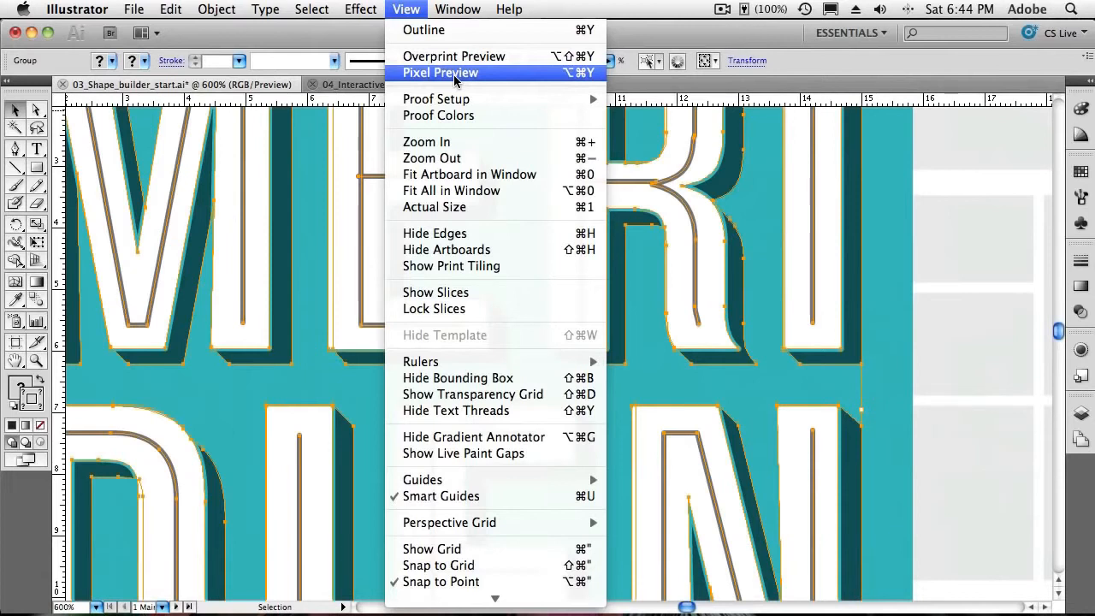
left_click(455, 75)
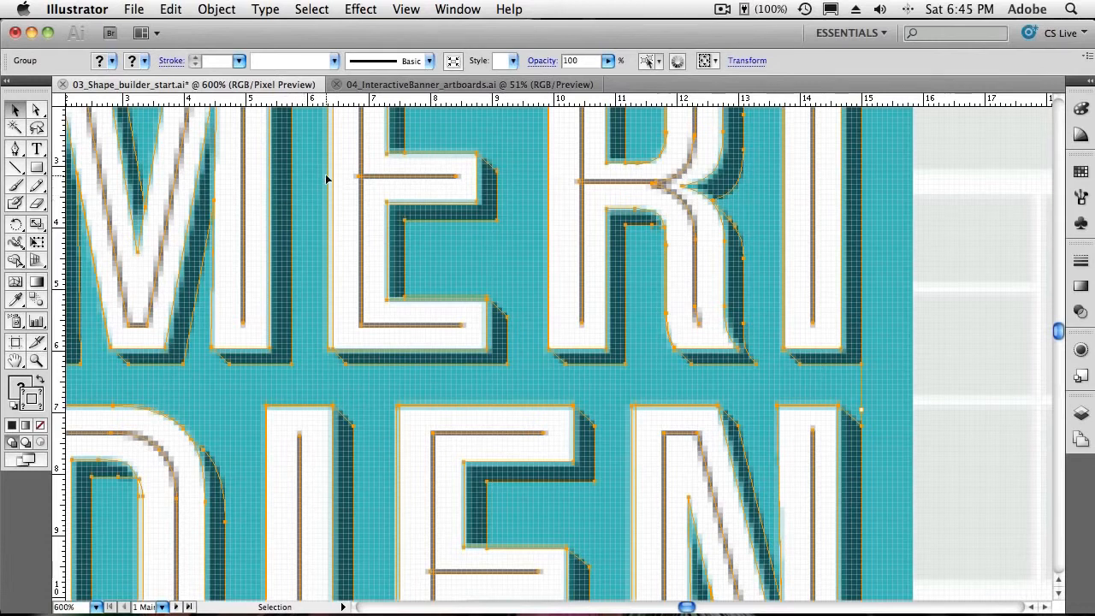
left_click(451, 10)
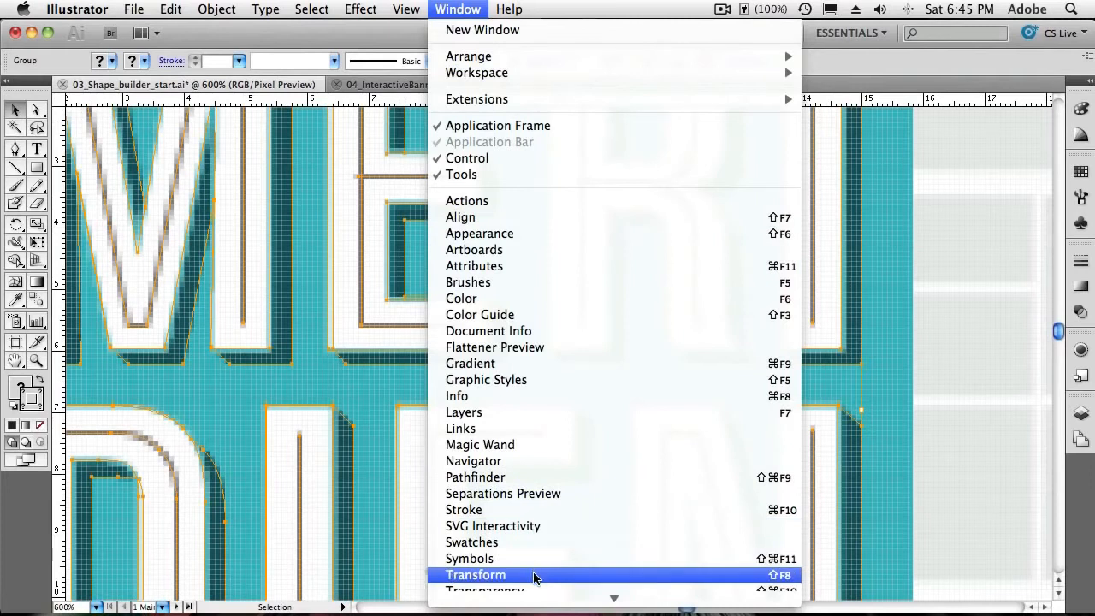
left_click(476, 575)
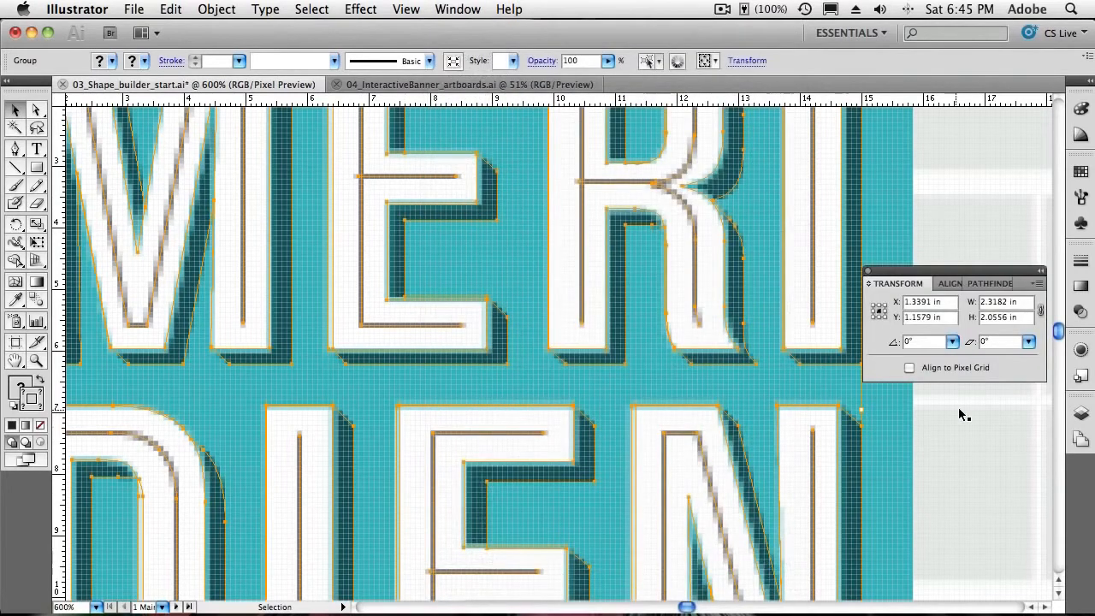
left_click_drag(969, 278, 557, 177)
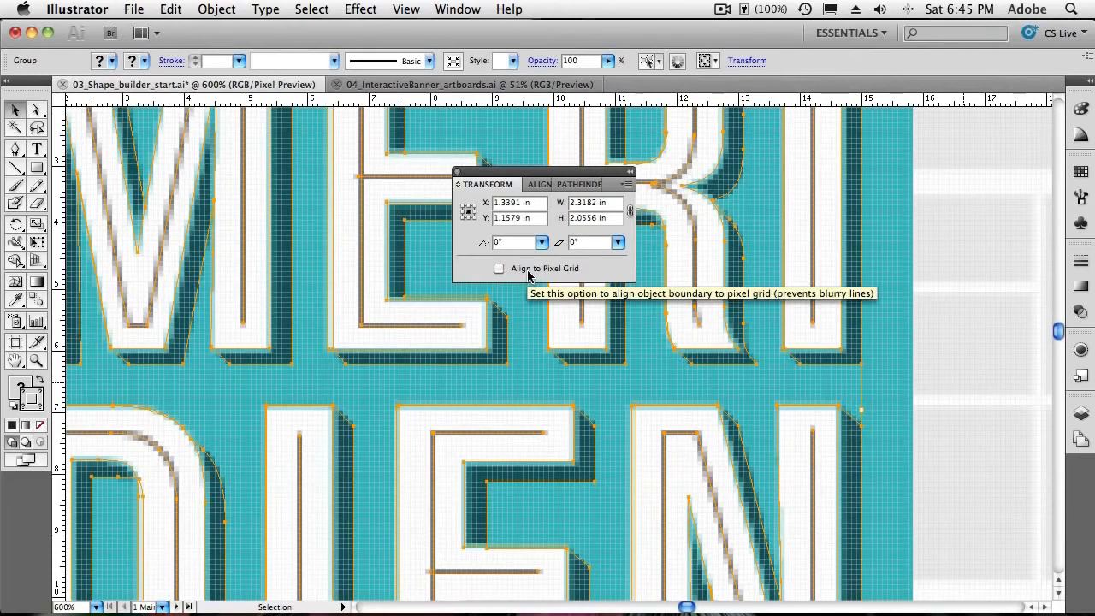
left_click(529, 273)
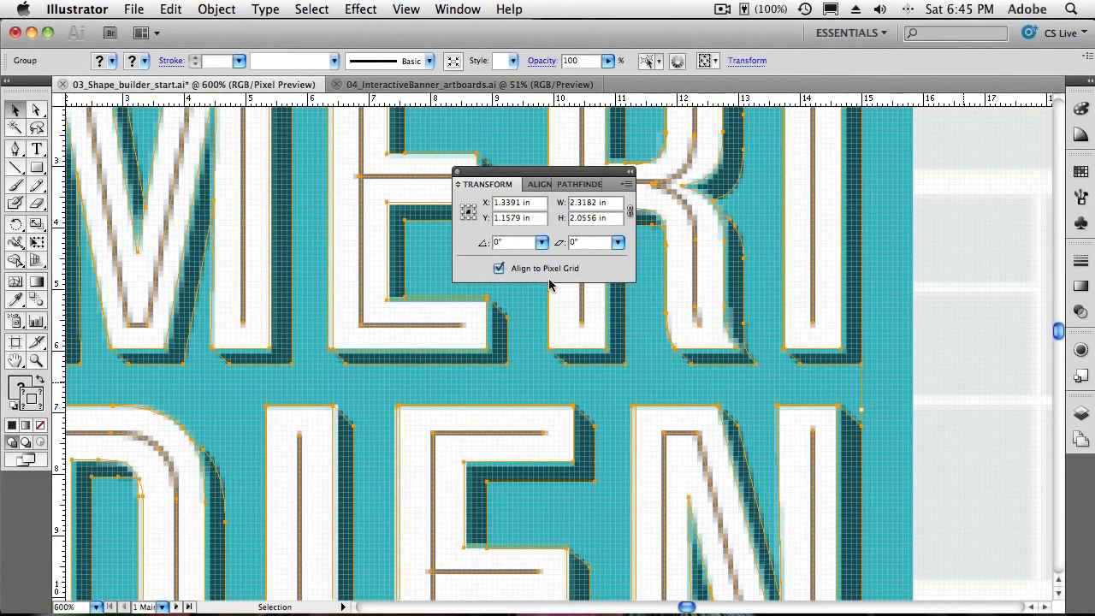
left_click(532, 272)
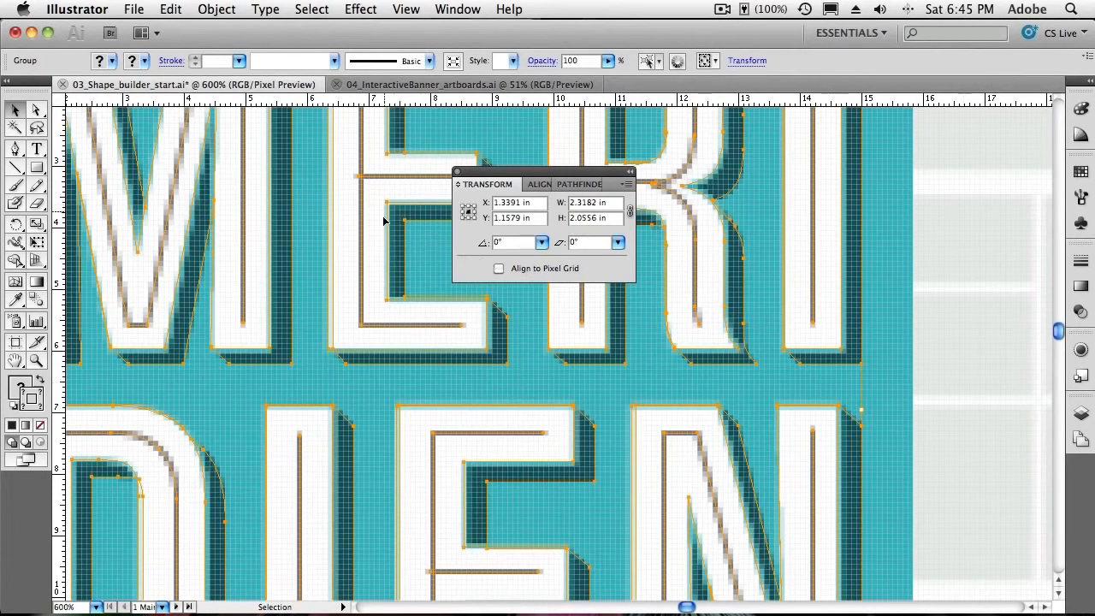
left_click(537, 272)
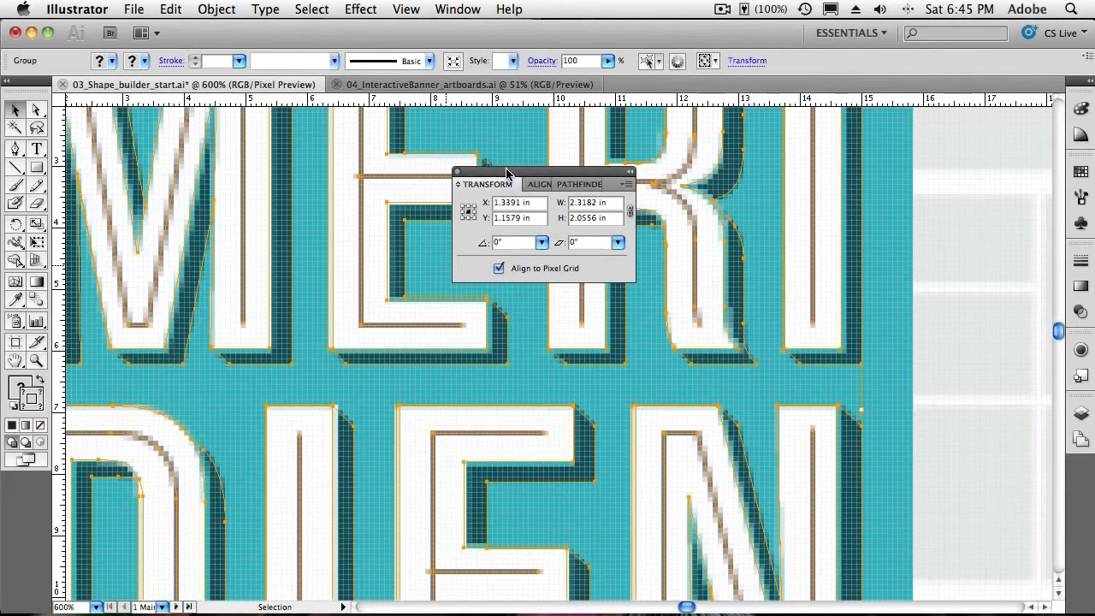
left_click_drag(508, 172, 915, 262)
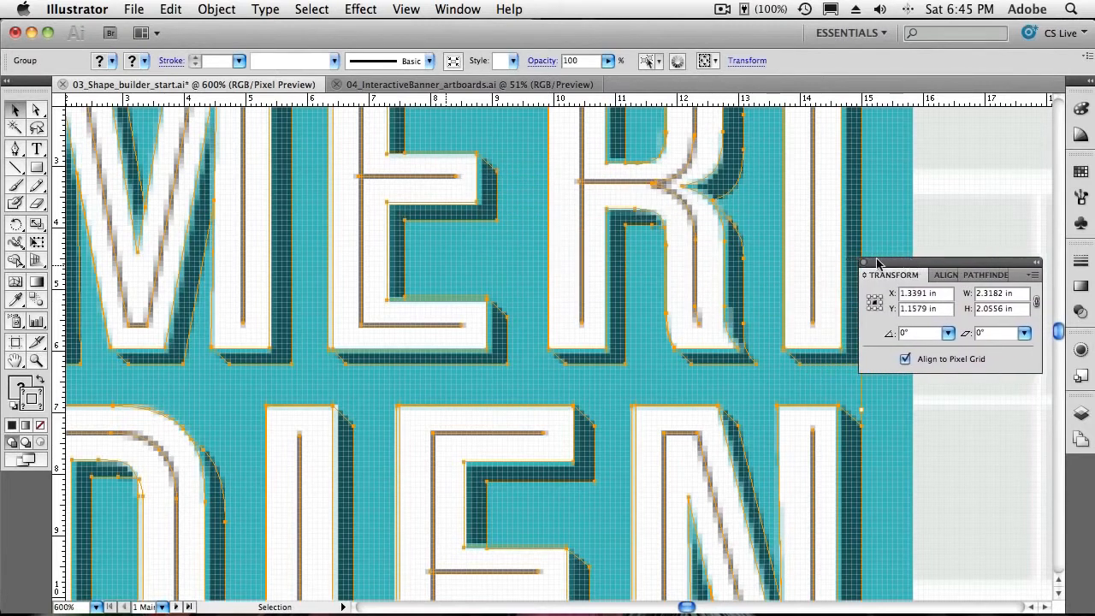
Examine the Web profile's advanced options for a new document without creating one, and put away the Transform settings
left_click(130, 10)
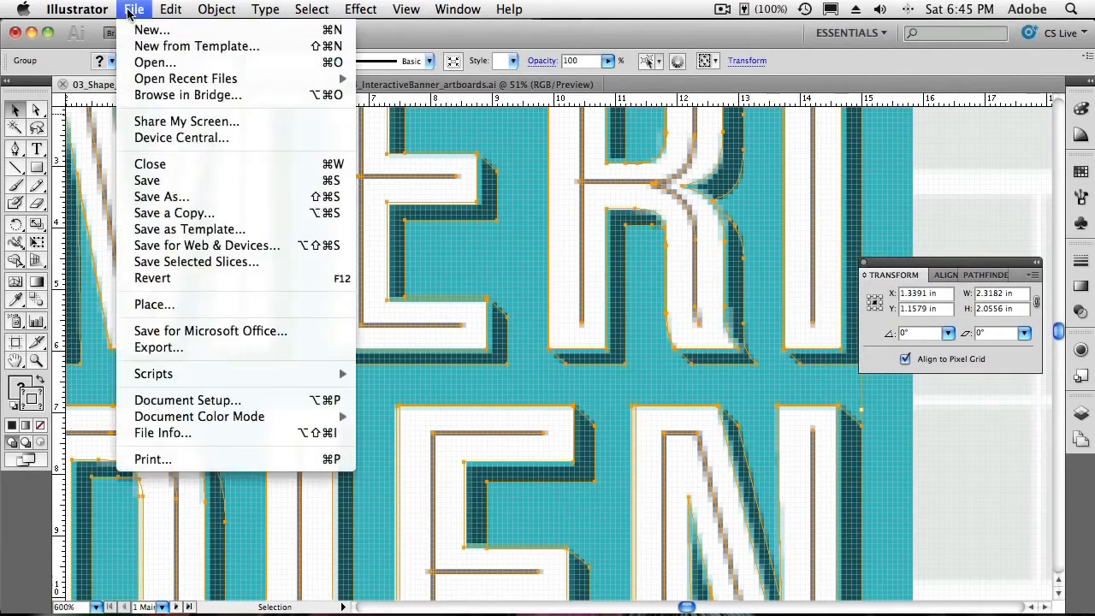
left_click(151, 30)
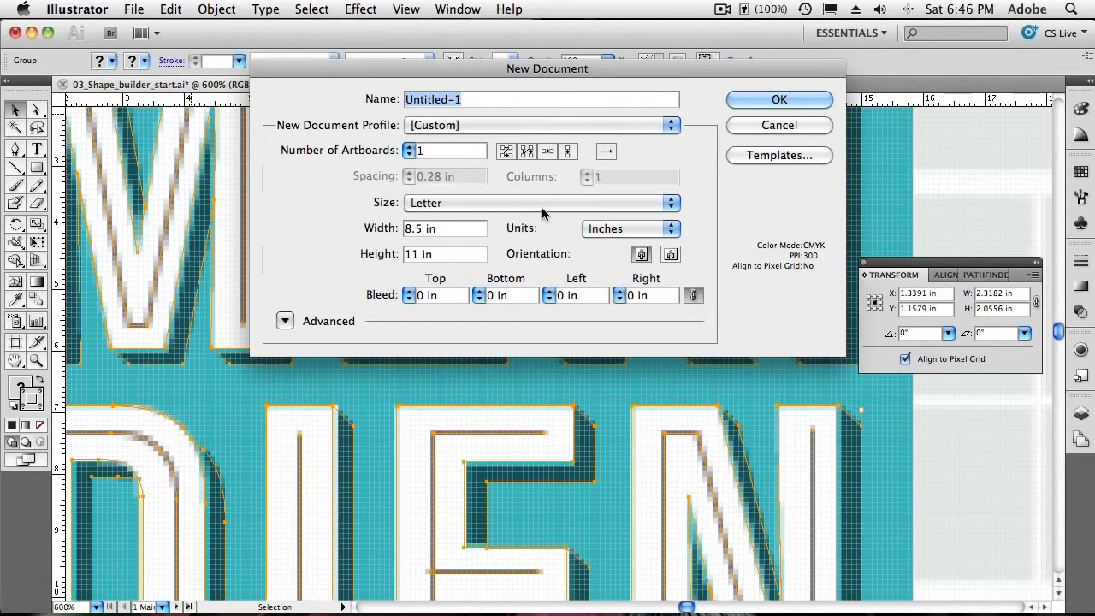
left_click(460, 126)
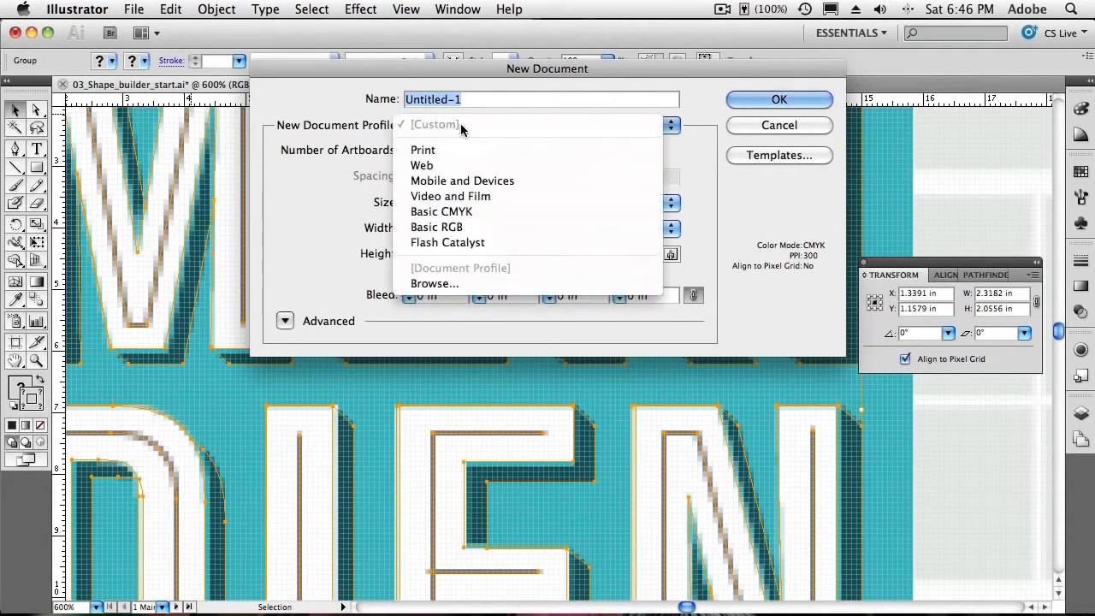
left_click(460, 168)
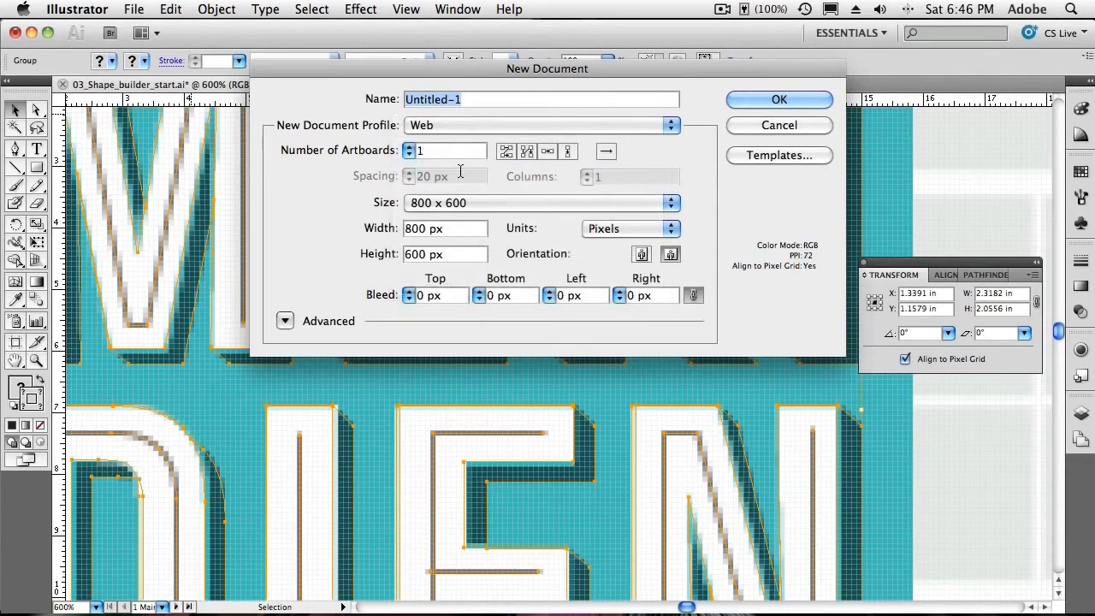
left_click(286, 323)
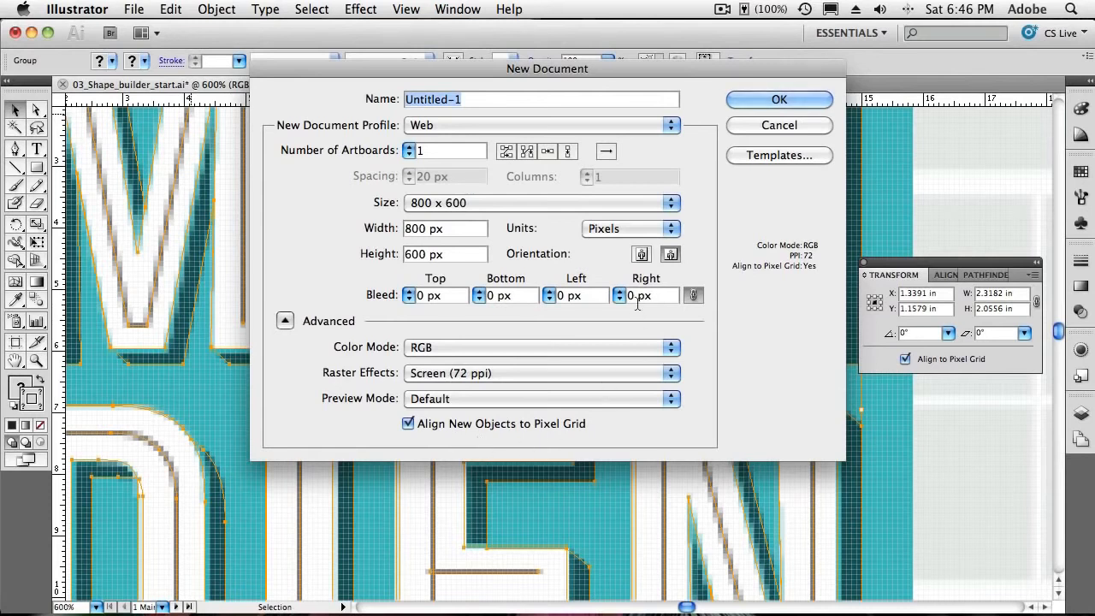
left_click(756, 126)
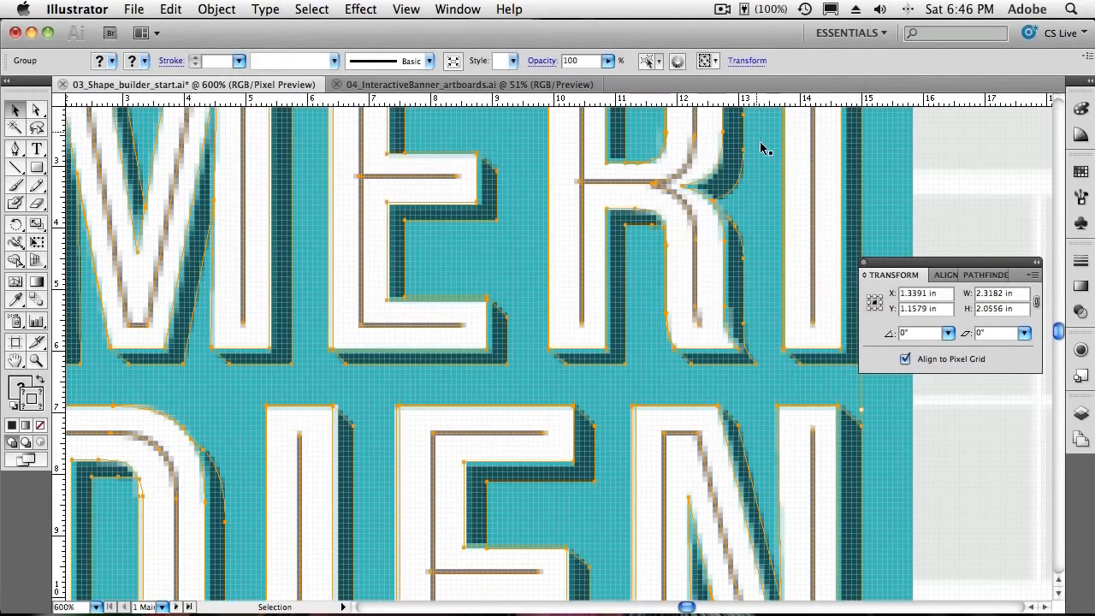
left_click(863, 264)
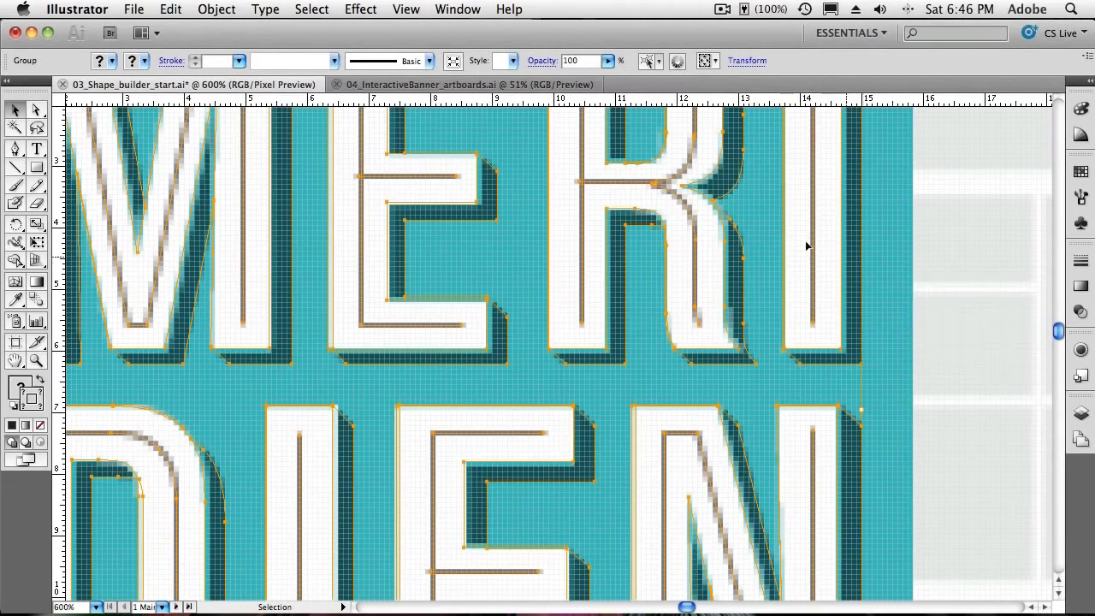
Switch to 04_InteractiveBanner_artboards.ai and view its artboards with their names in artboard editing mode
left_click(419, 84)
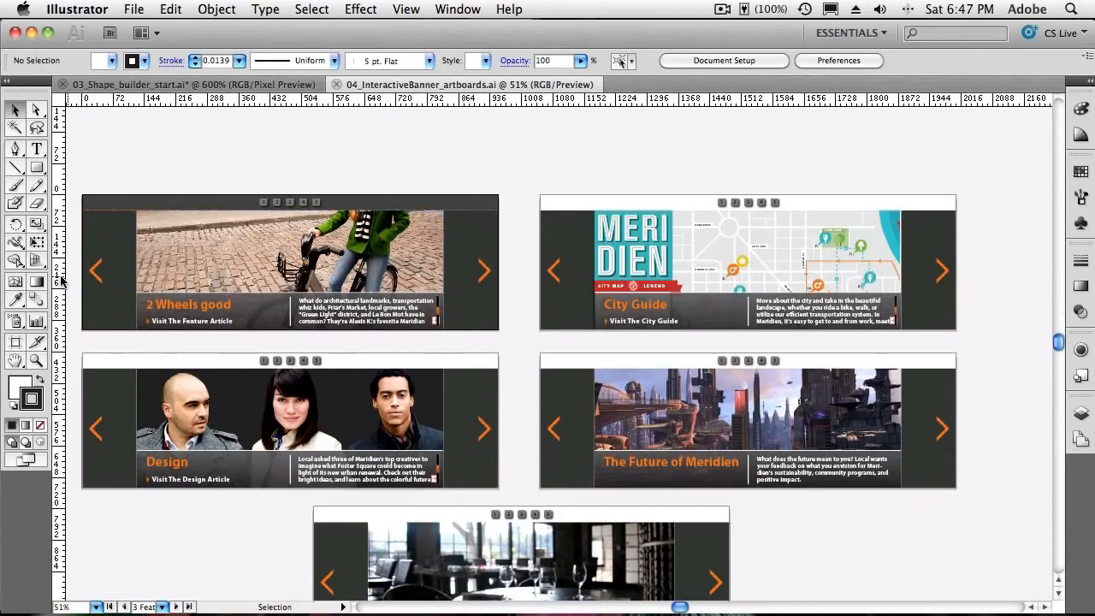
left_click(16, 341)
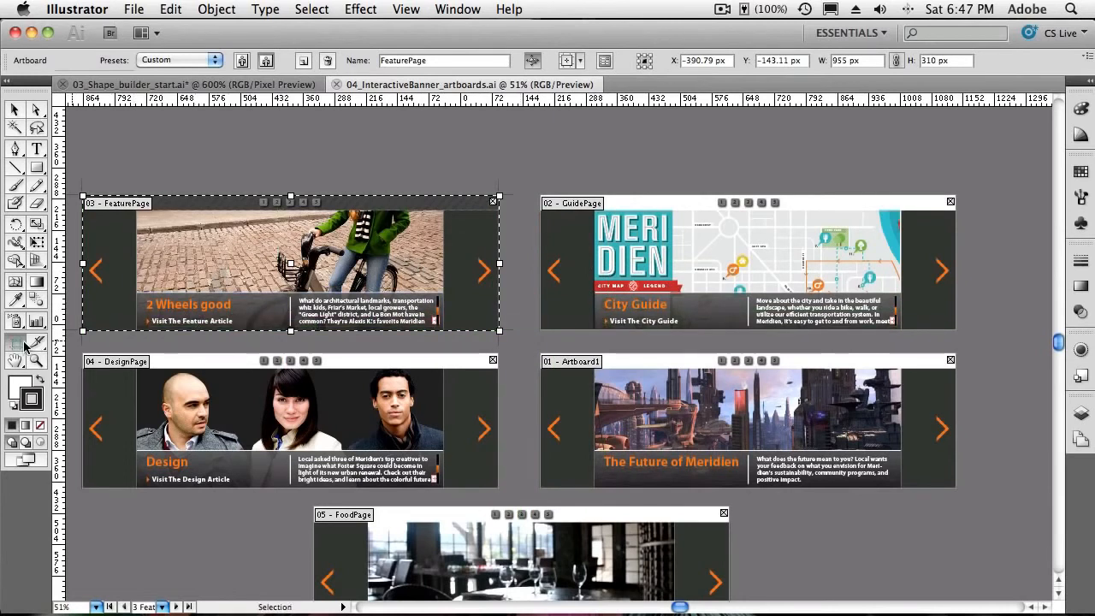
left_click(15, 109)
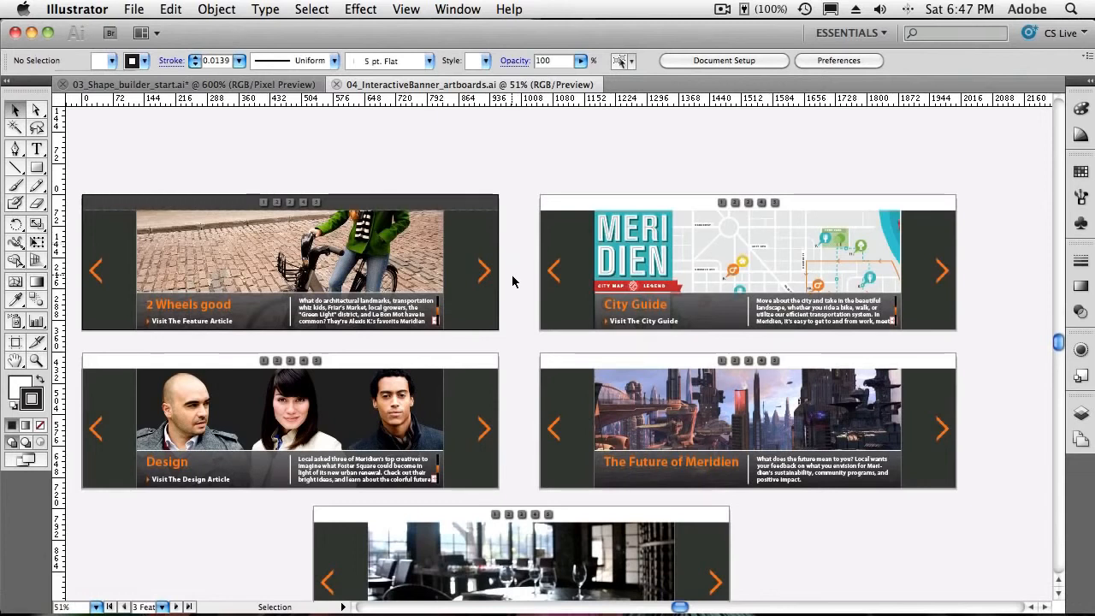
Display the artboard list floating on its own over the document and make Artboard1 the active artboard
left_click(456, 9)
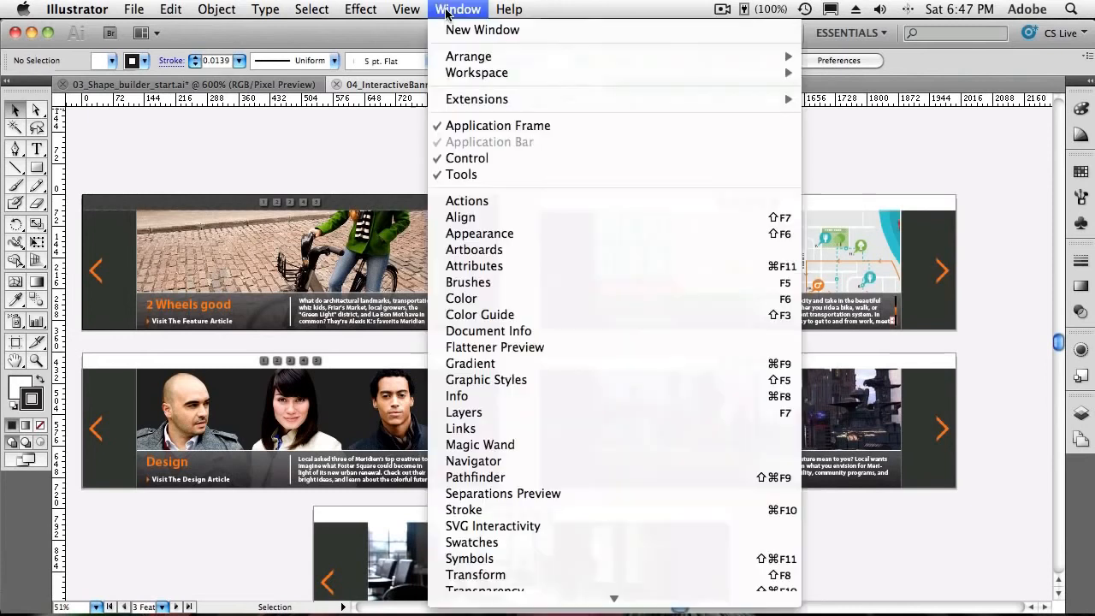
left_click(498, 255)
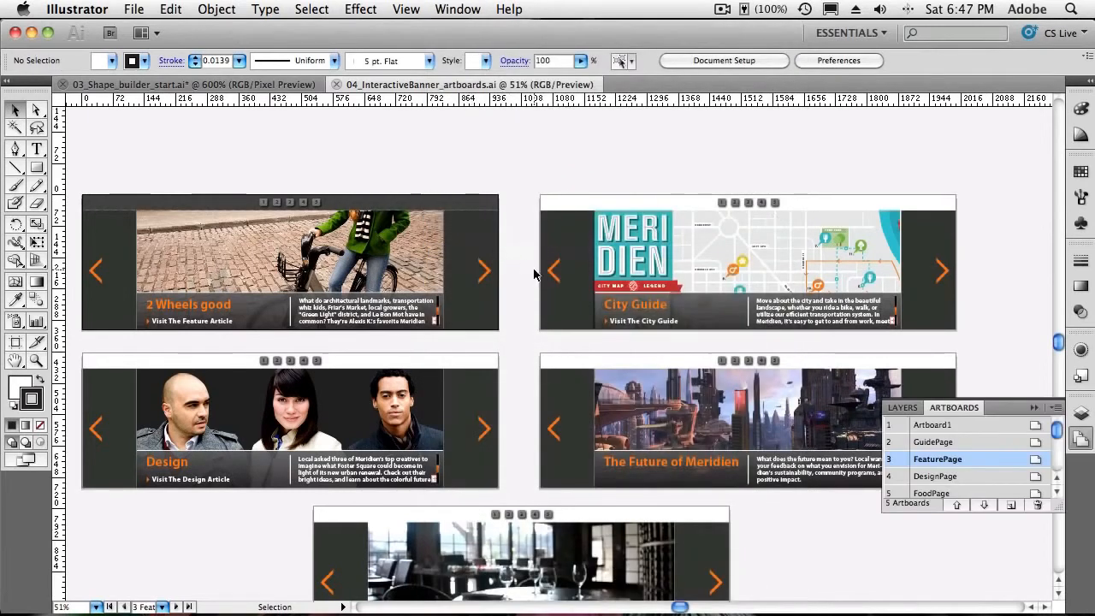
left_click_drag(969, 414, 587, 157)
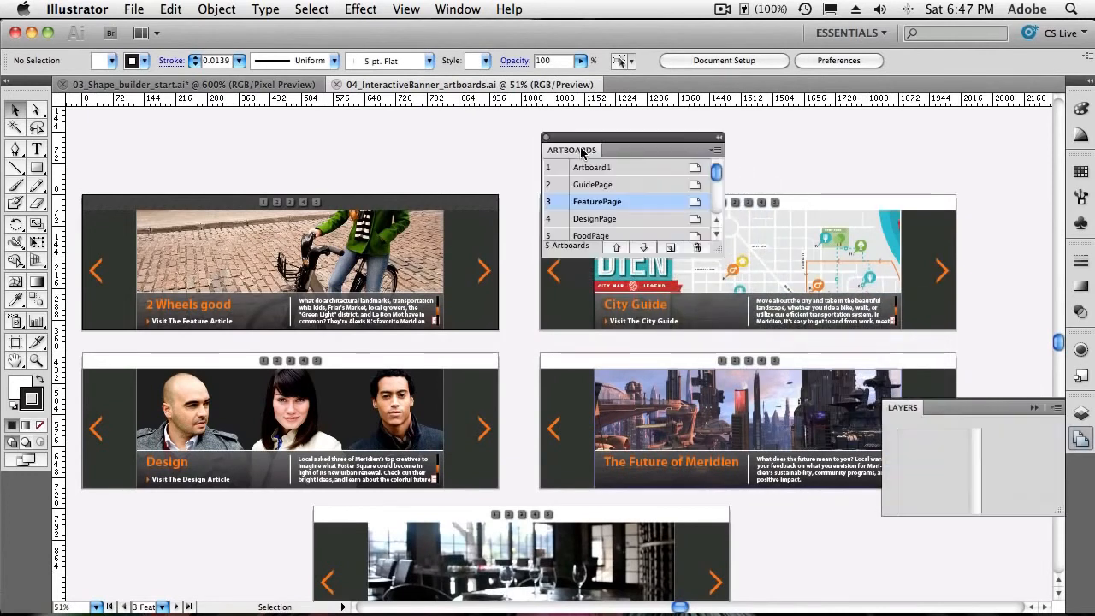
left_click(1034, 407)
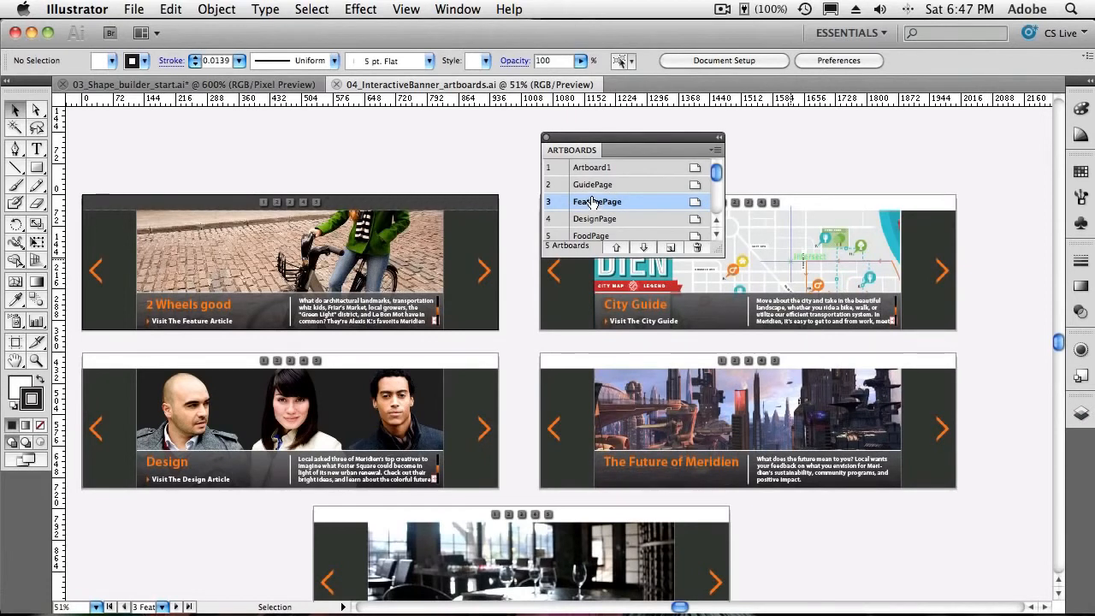
left_click(592, 171)
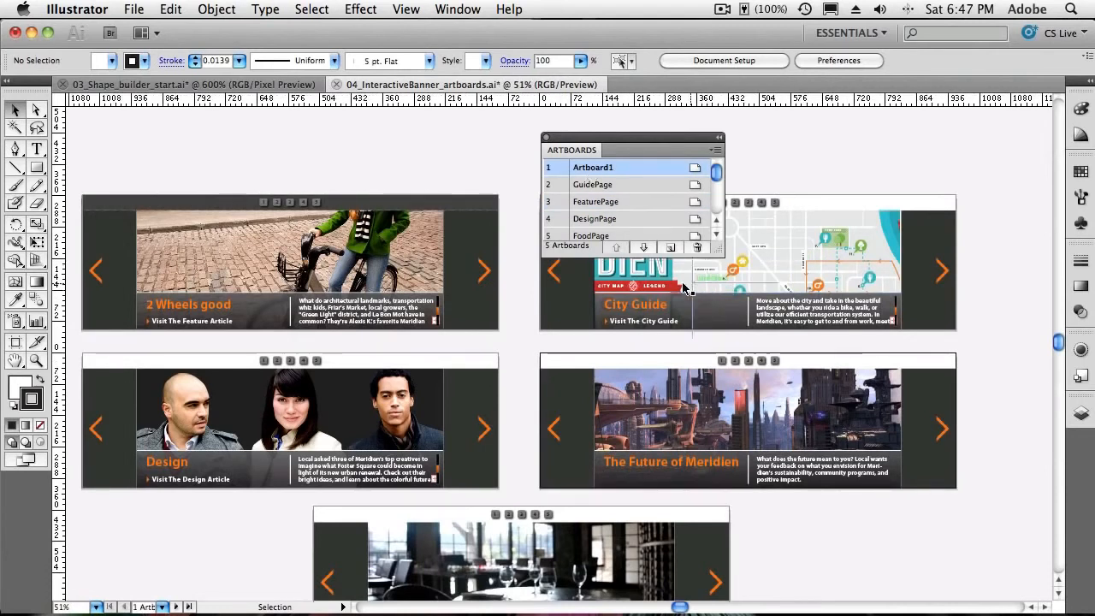
left_click_drag(626, 142, 788, 142)
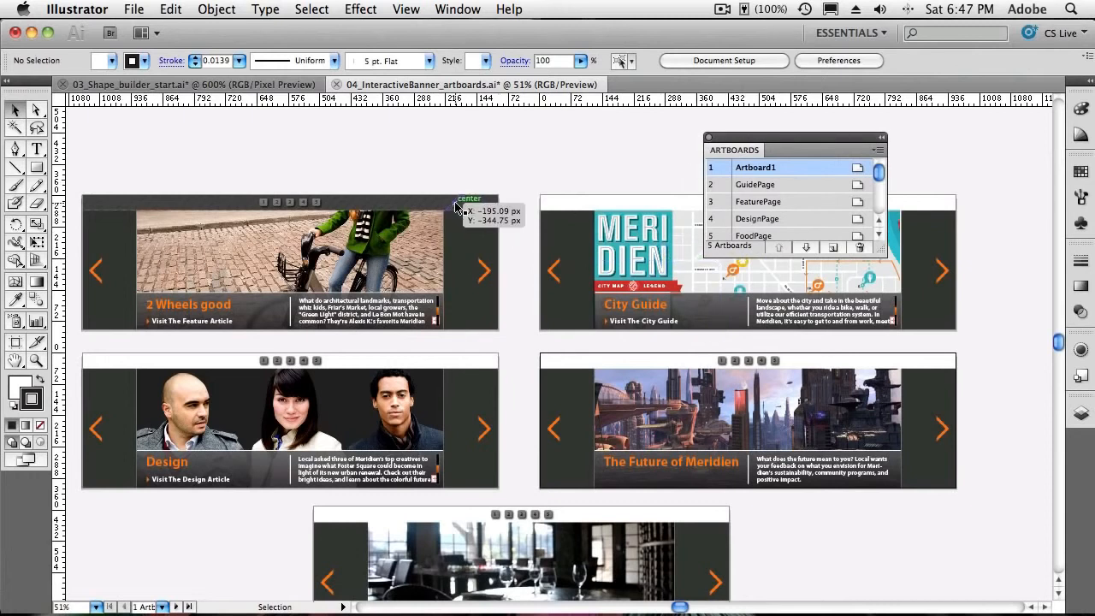
Rename Artboard1, the Future of Meridien banner, with a person's first name
left_click(14, 343)
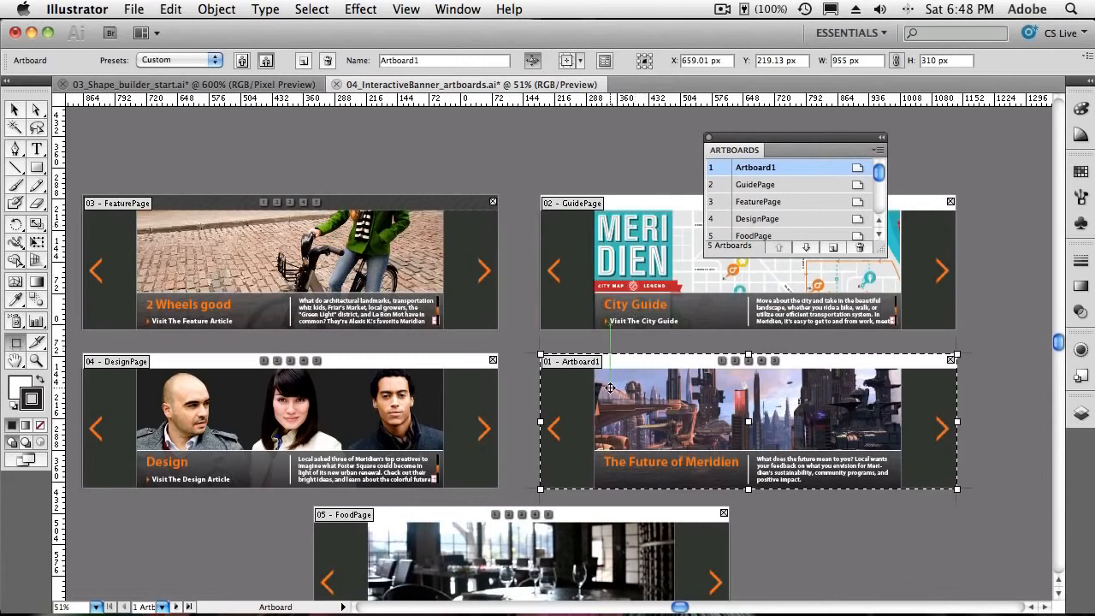
scroll(602, 389, "down", 1)
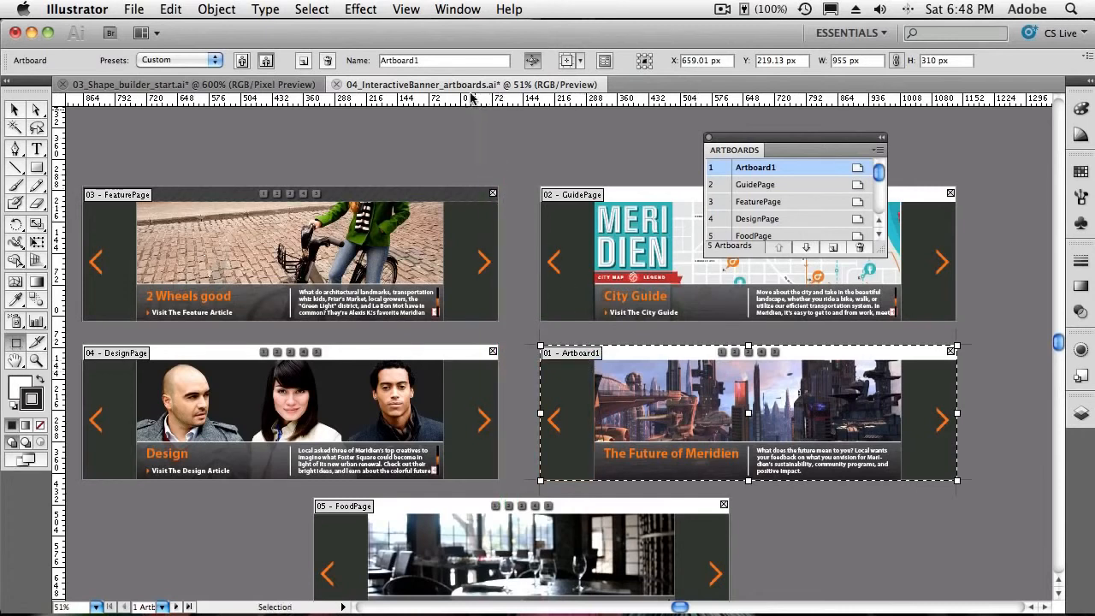
double_click(388, 60)
type("Terry")
key("Tab")
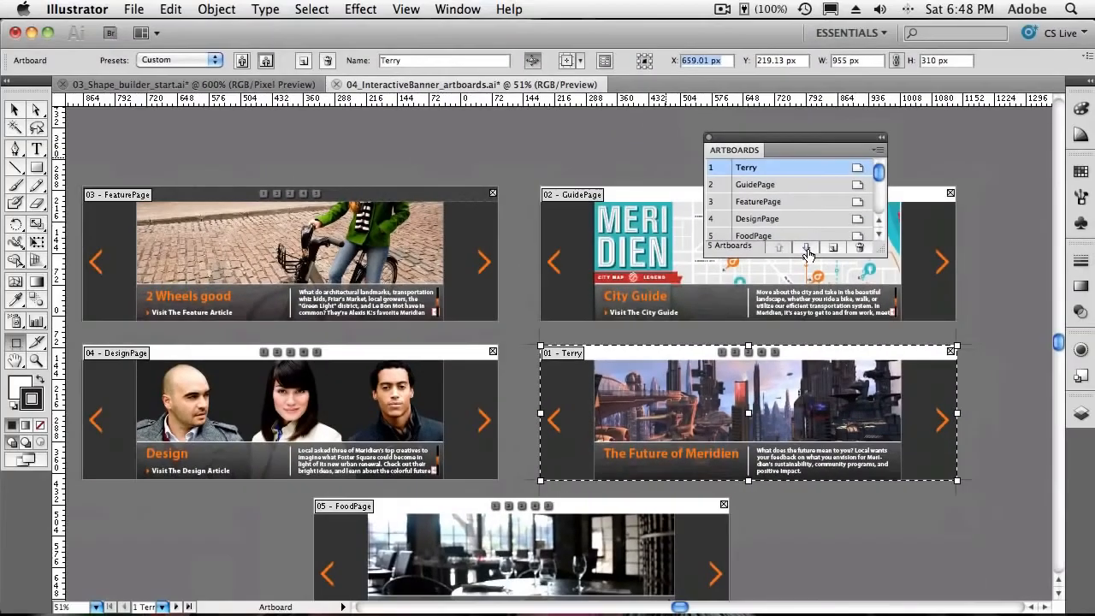
Move the DesignPage artboard up the artboard order to first place
left_click(760, 204)
left_click(766, 220)
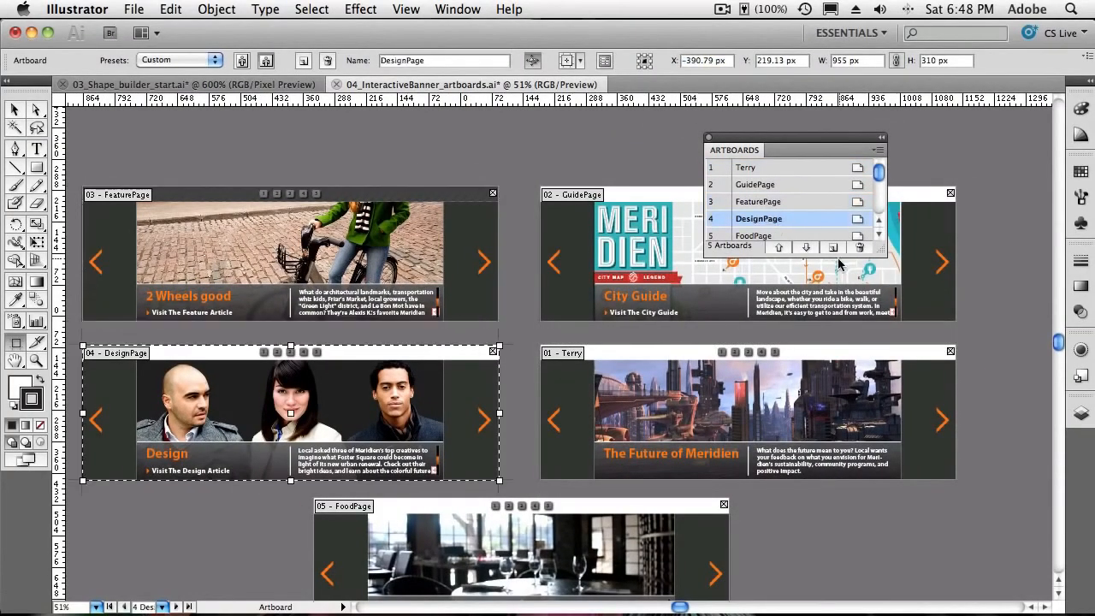
left_click(778, 248)
left_click(778, 248)
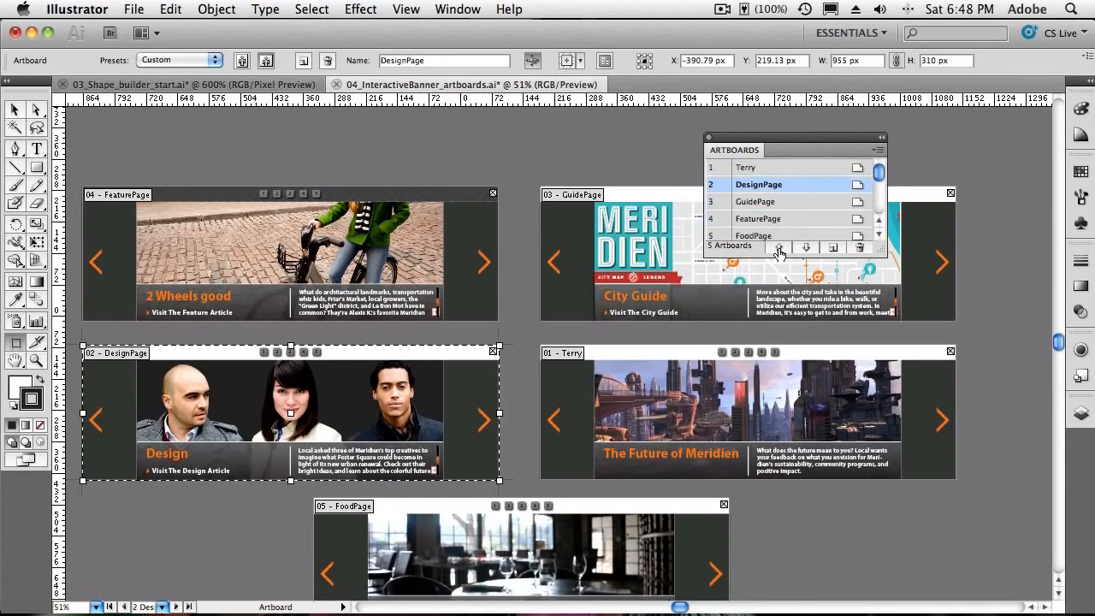
left_click(779, 248)
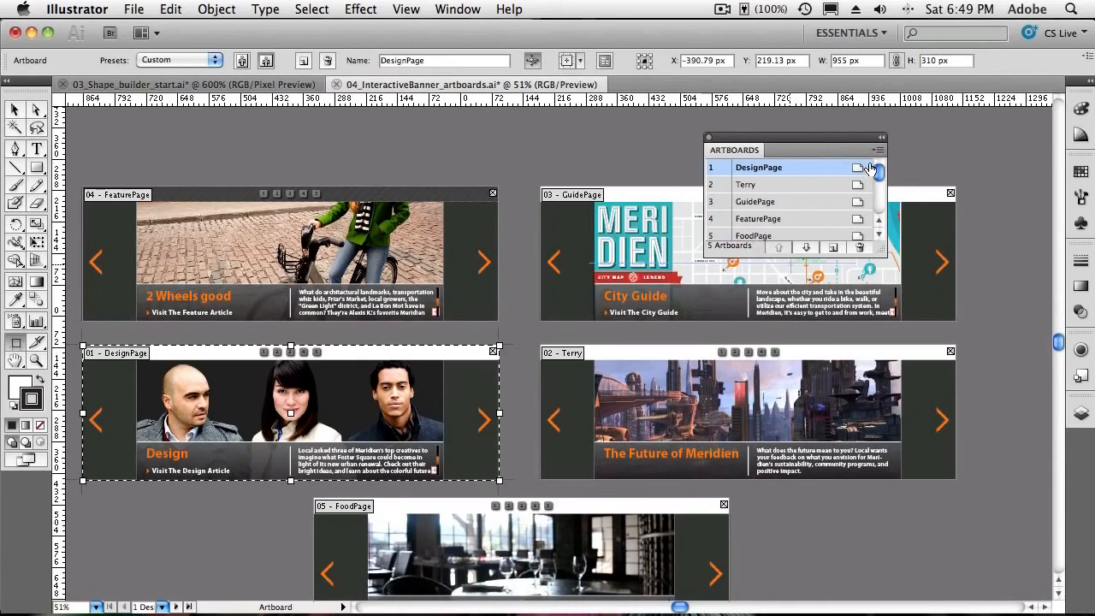
Rearrange all the artboards, together with their artwork, into a single vertical column with 20 pt spacing, and keep the artboard list clear of them
left_click_drag(832, 142, 571, 142)
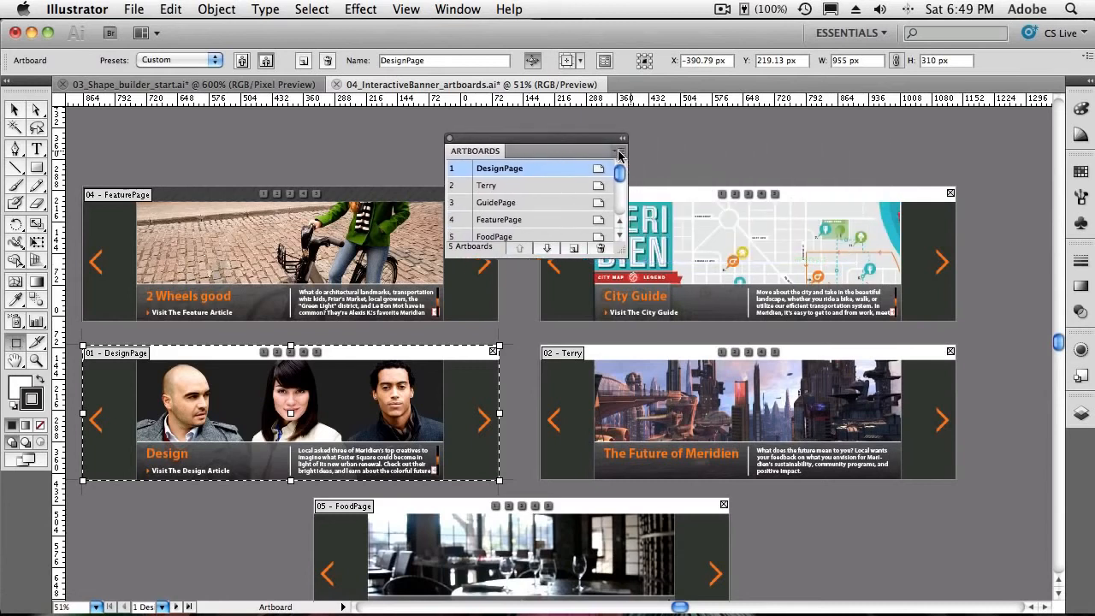
left_click(619, 152)
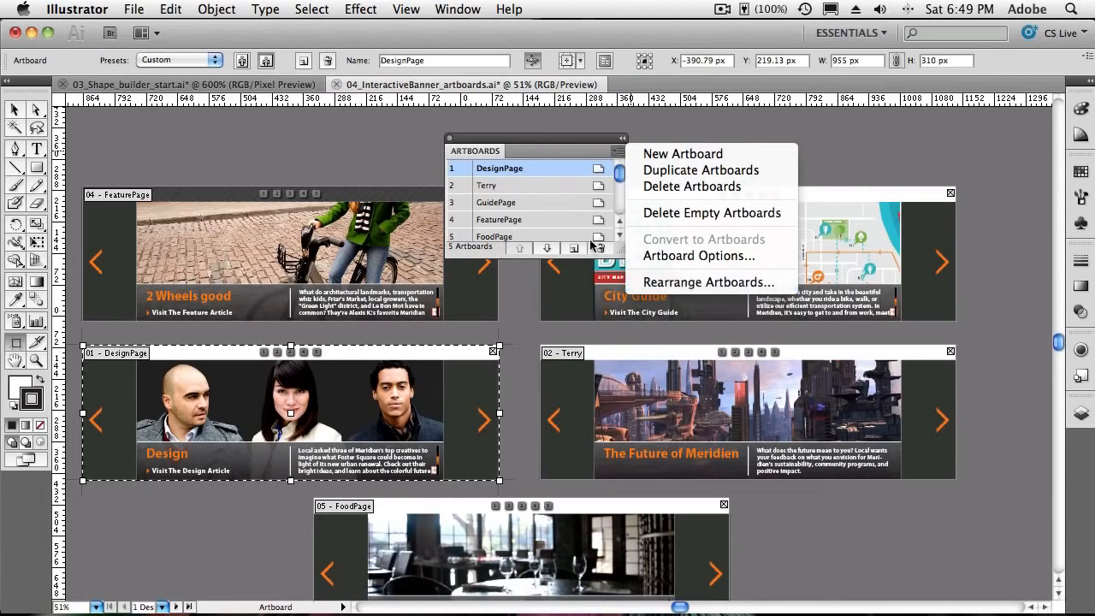
left_click(675, 282)
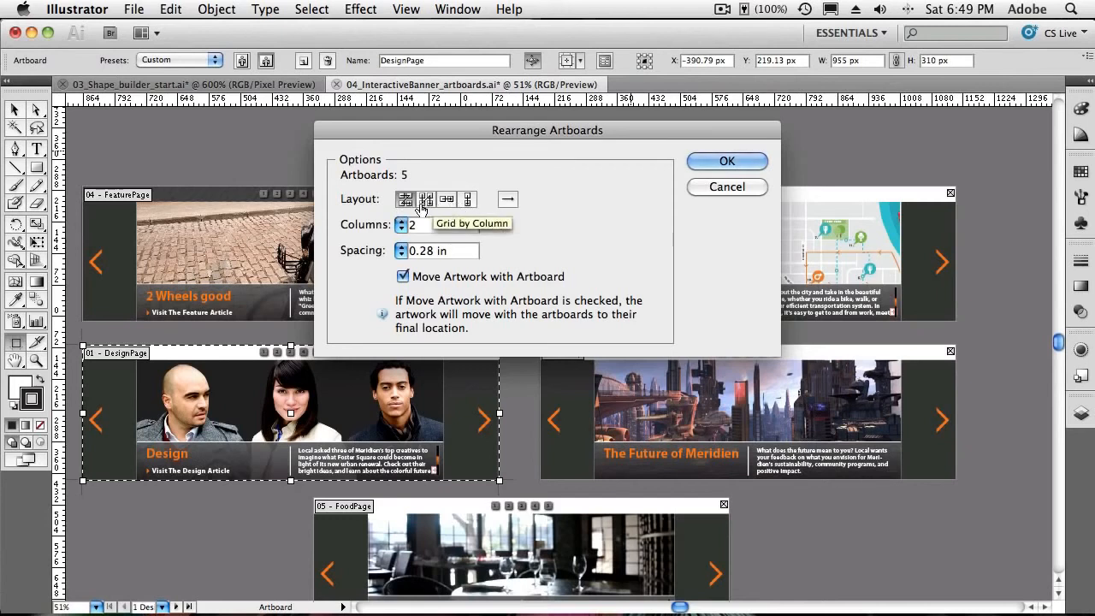
left_click(464, 204)
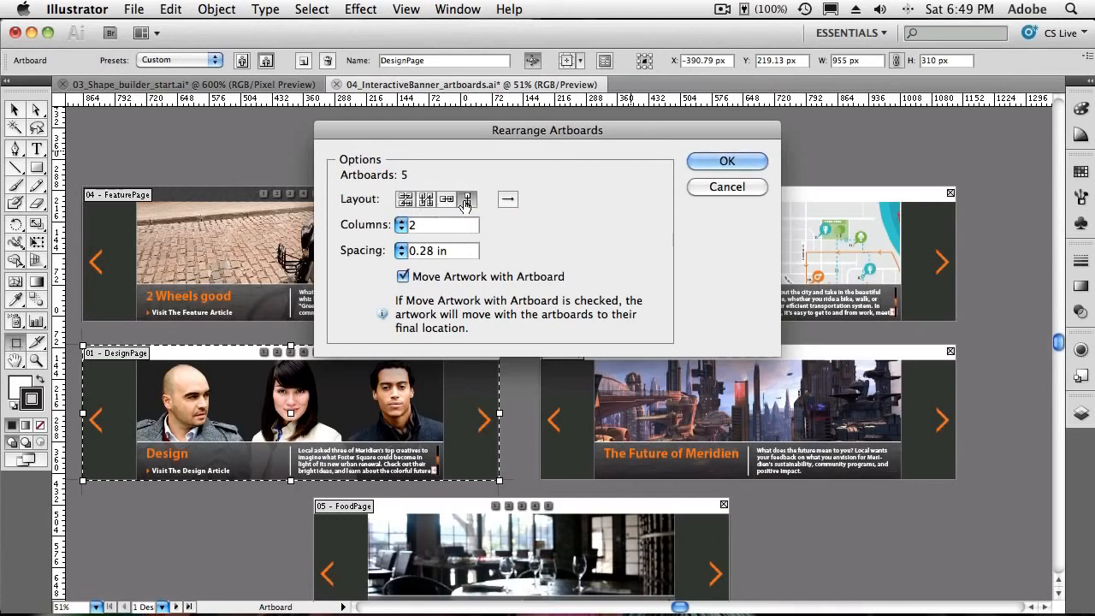
left_click_drag(449, 254, 398, 253)
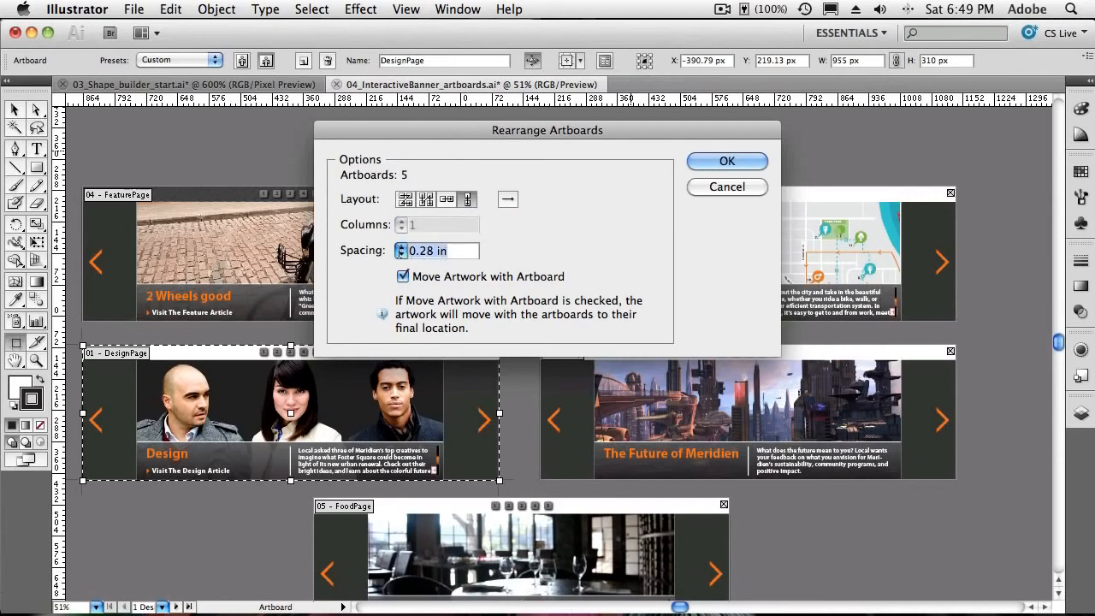
type("20pt")
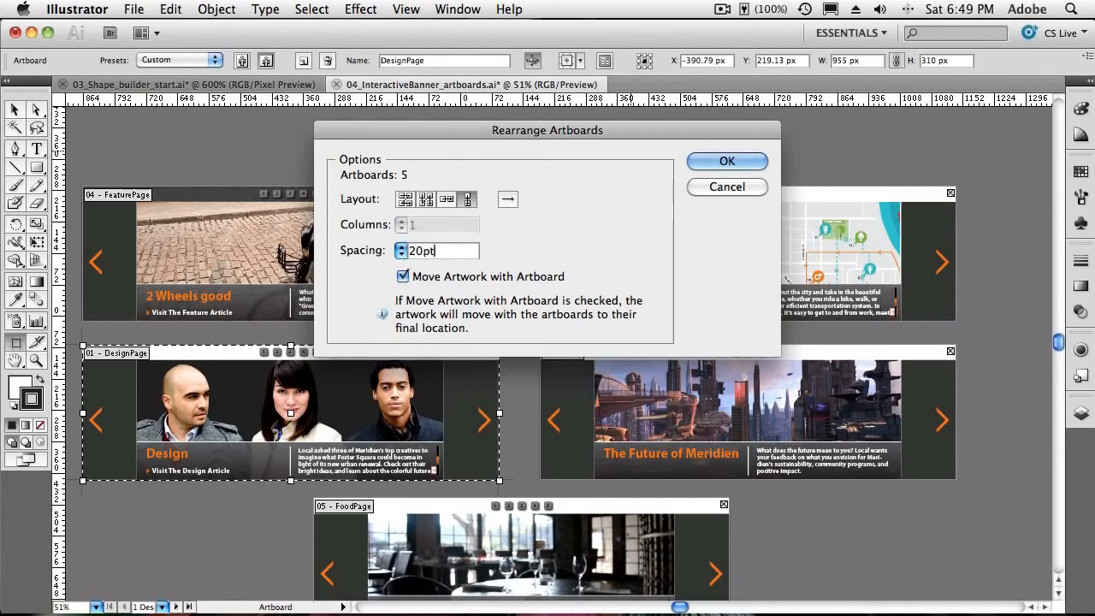
key("Tab")
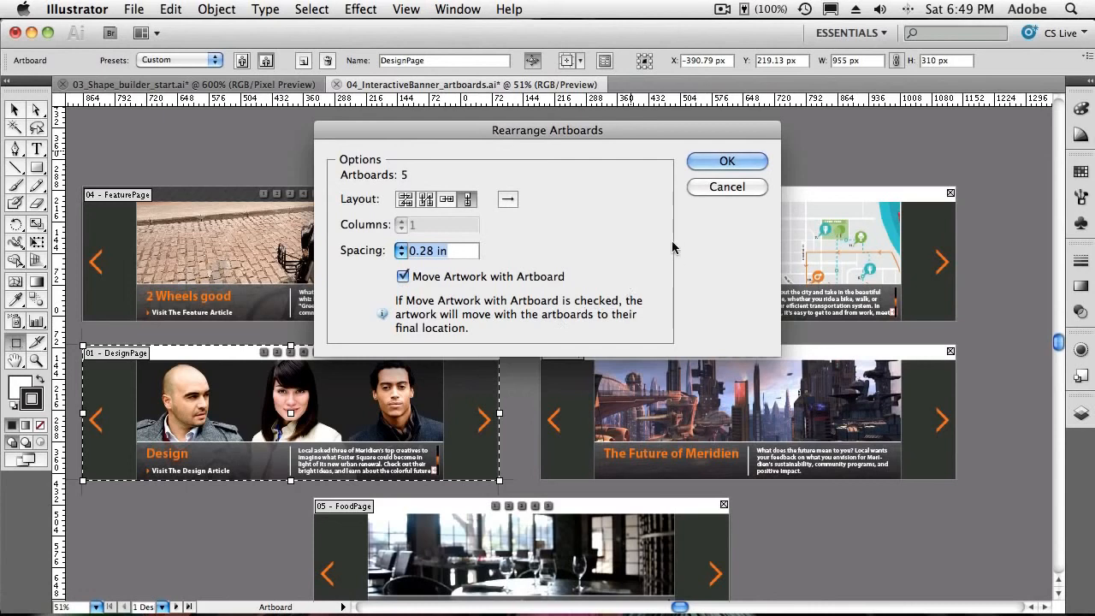
left_click(725, 162)
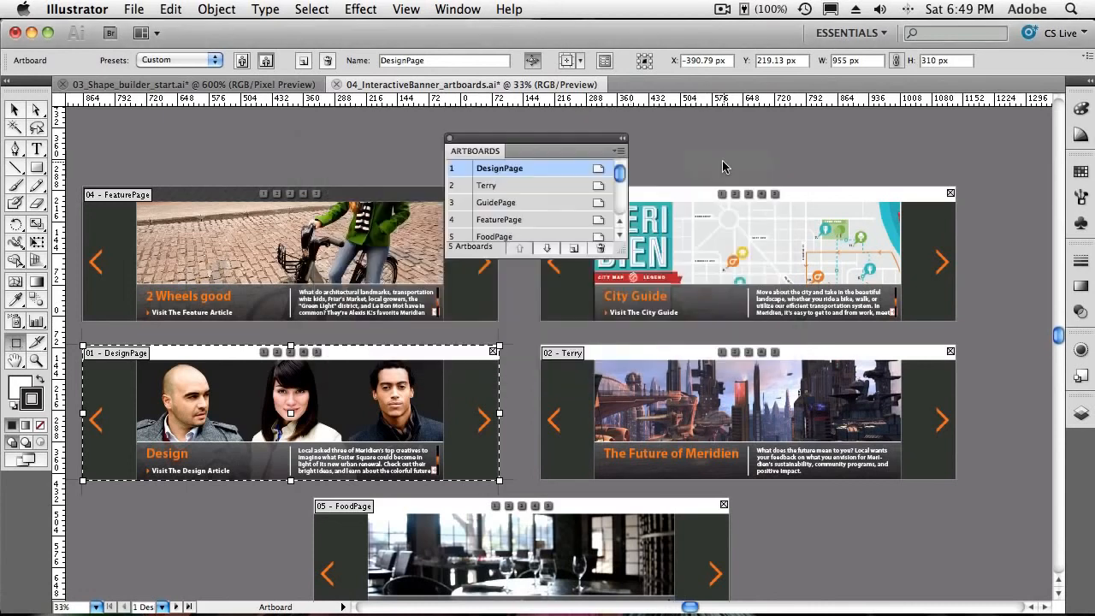
key("super+alt+0")
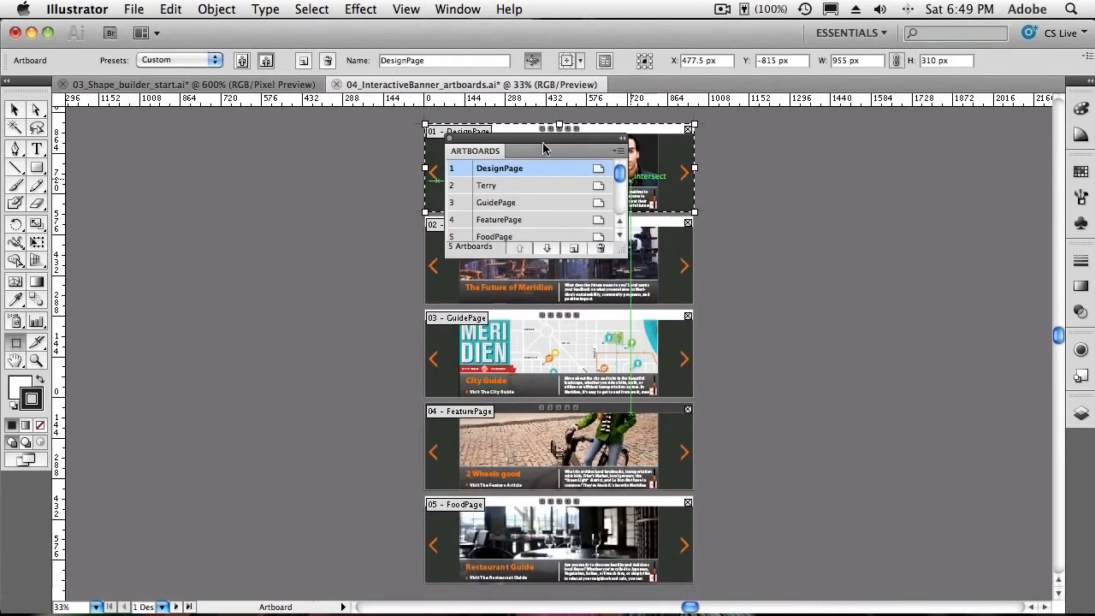
left_click_drag(542, 142, 864, 168)
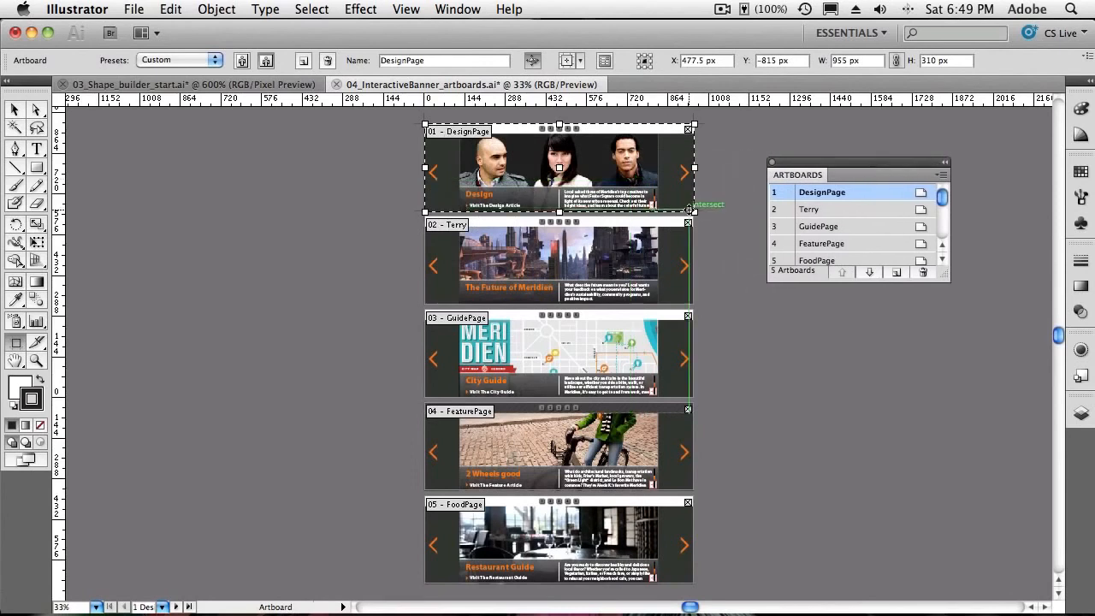